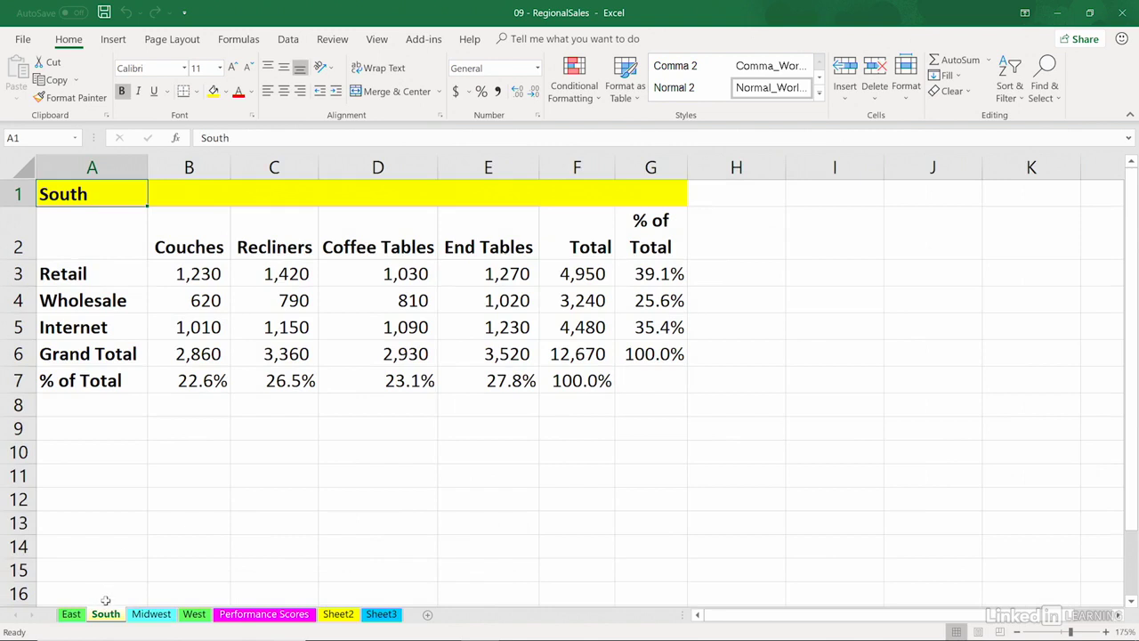
Duplicate the West worksheet within the workbook, placing the copy directly after the original
click(194, 614)
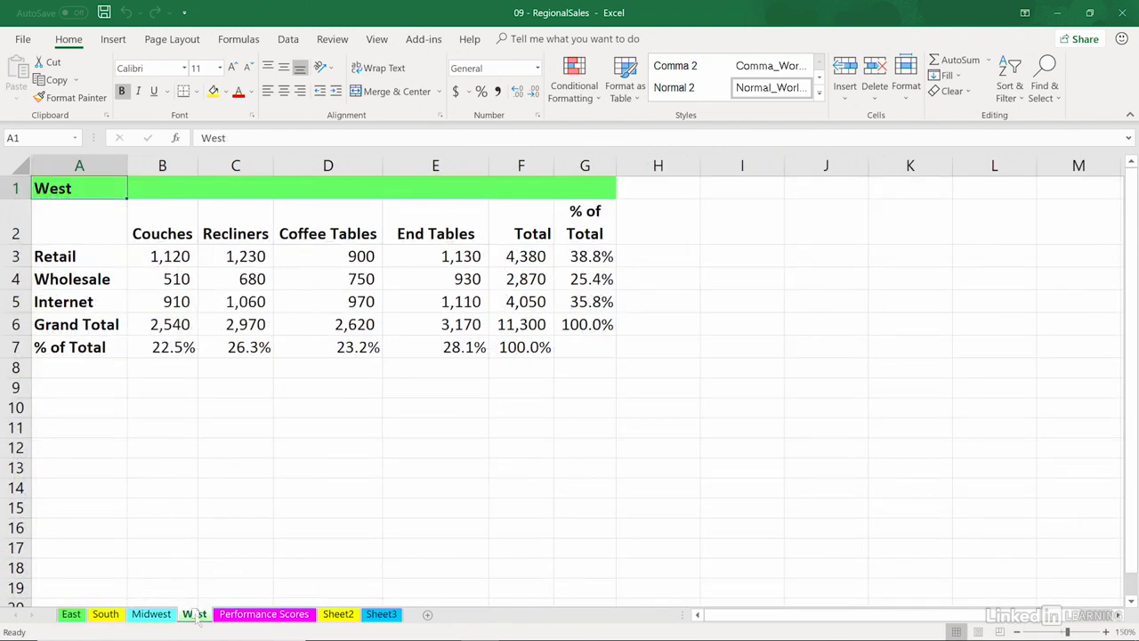
drag(195, 620, 235, 616)
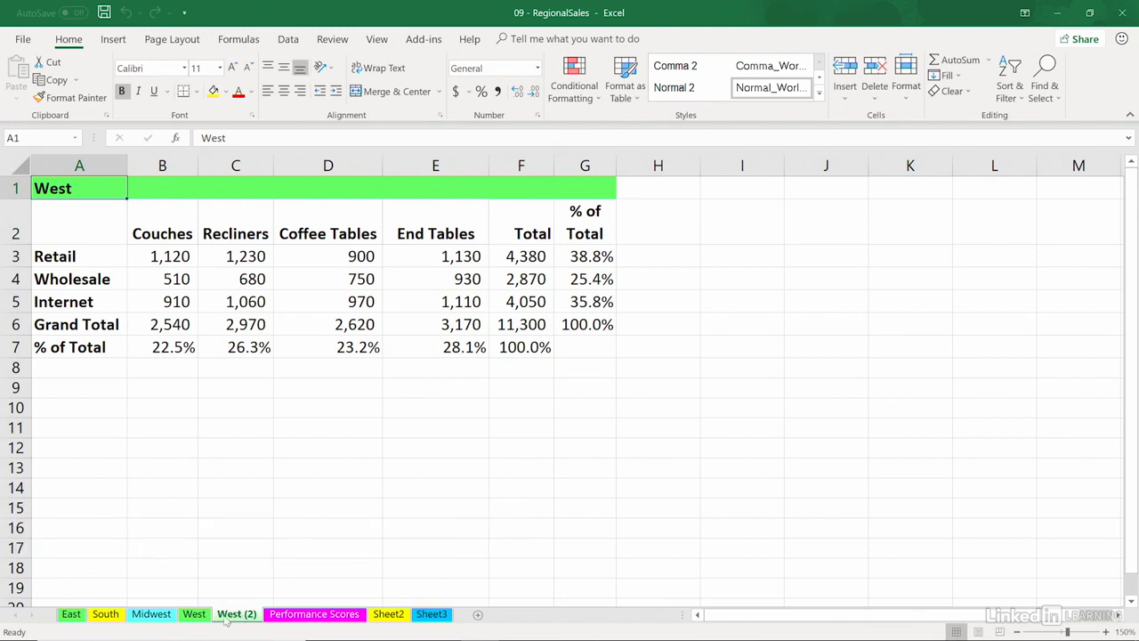
right_click(197, 620)
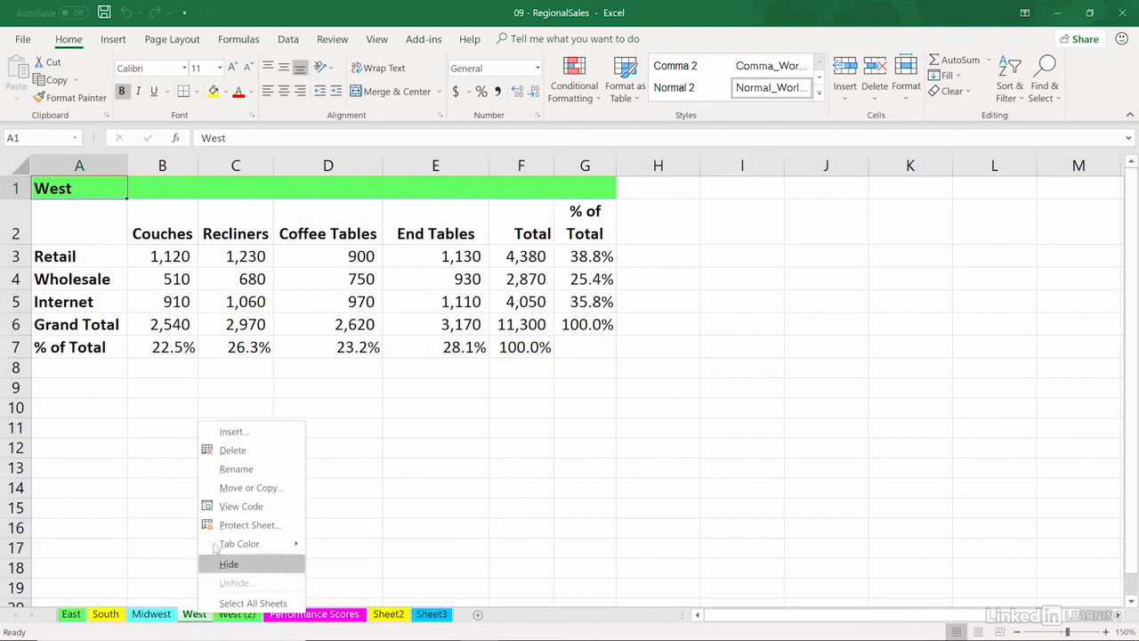
click(233, 488)
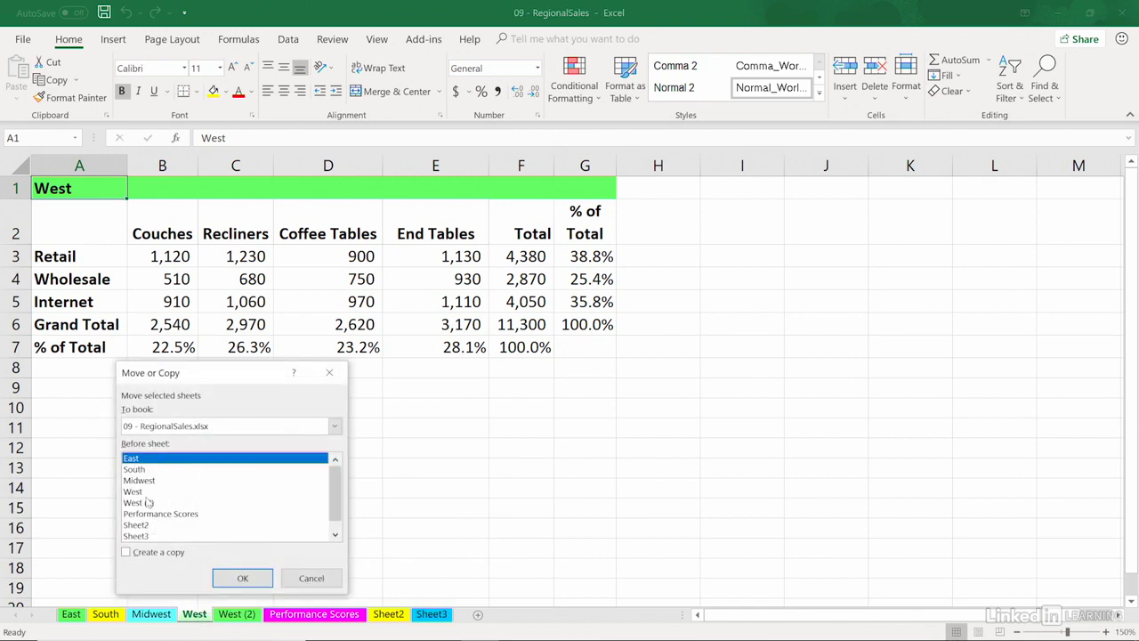
click(127, 552)
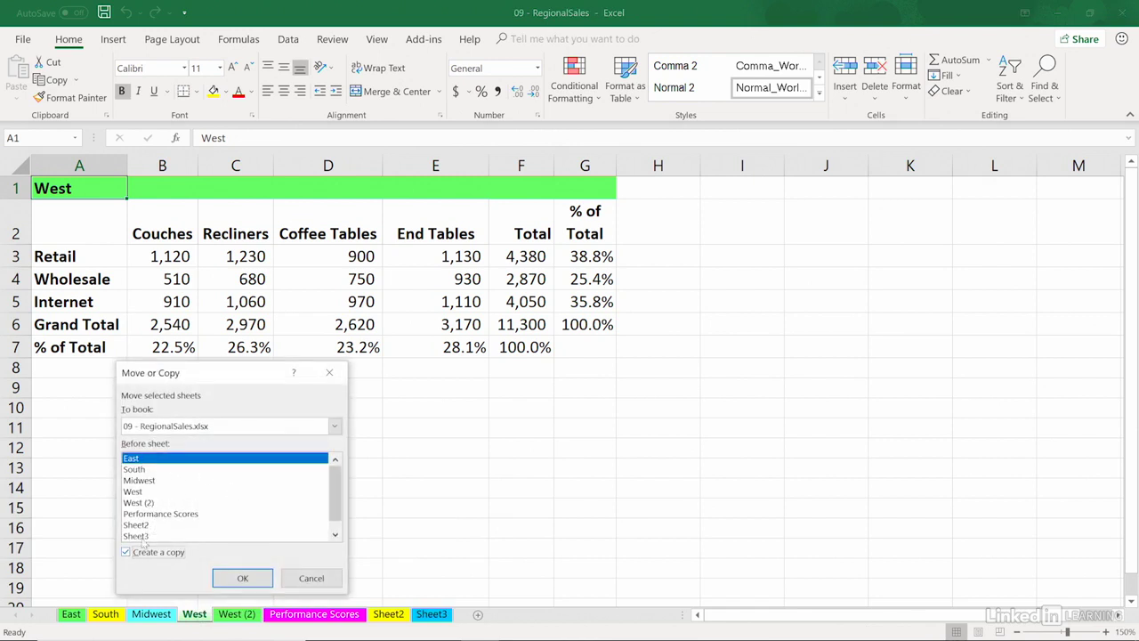
click(335, 427)
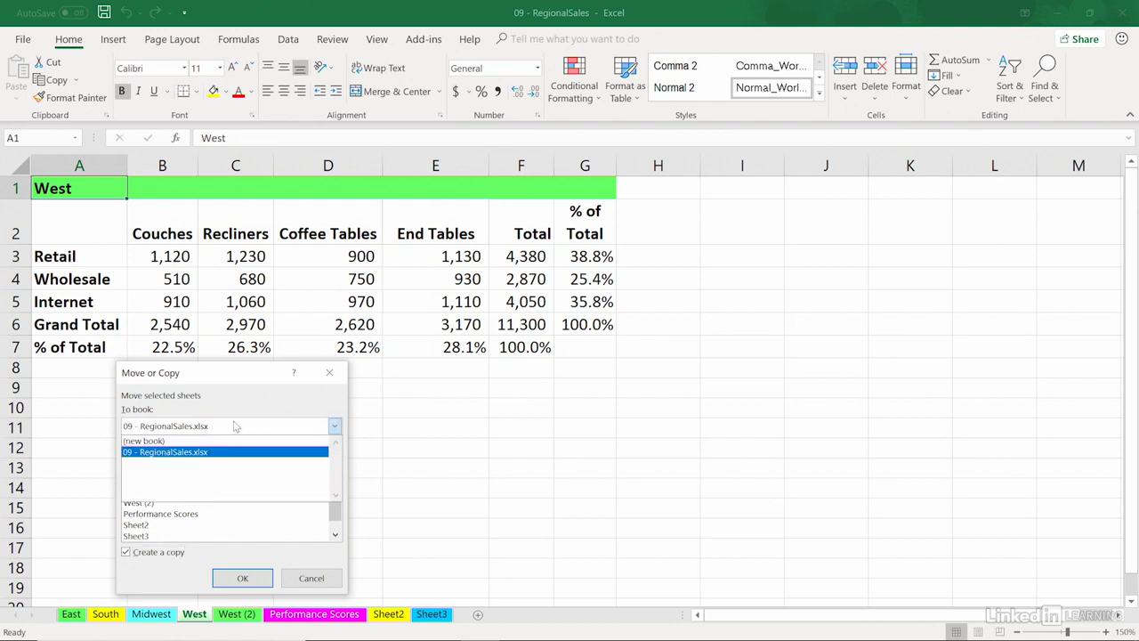
click(144, 443)
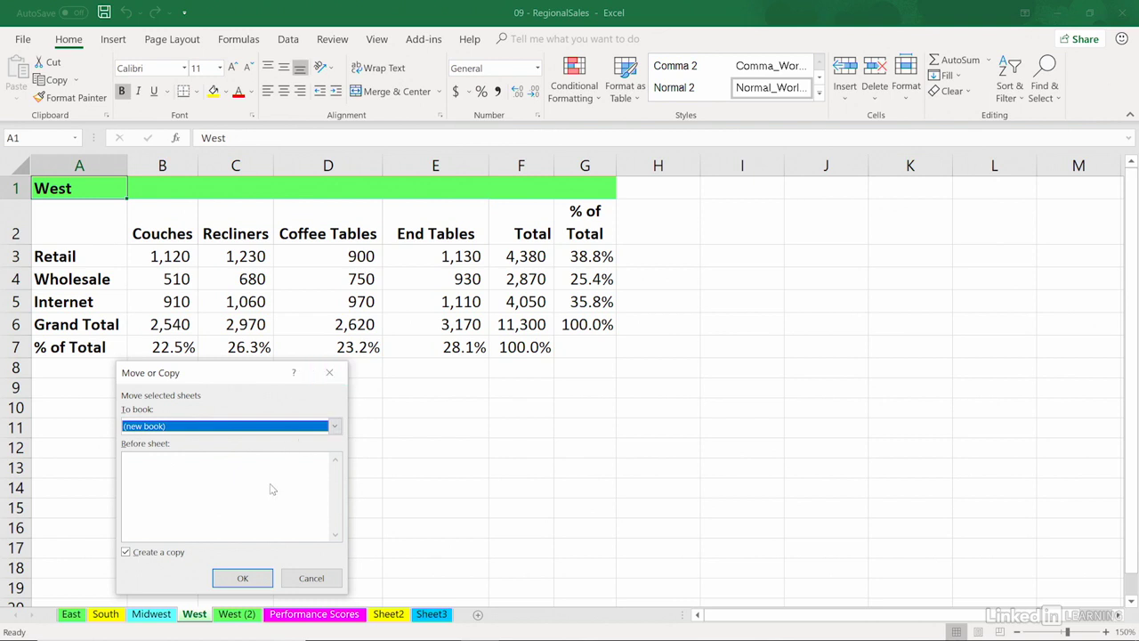
click(325, 372)
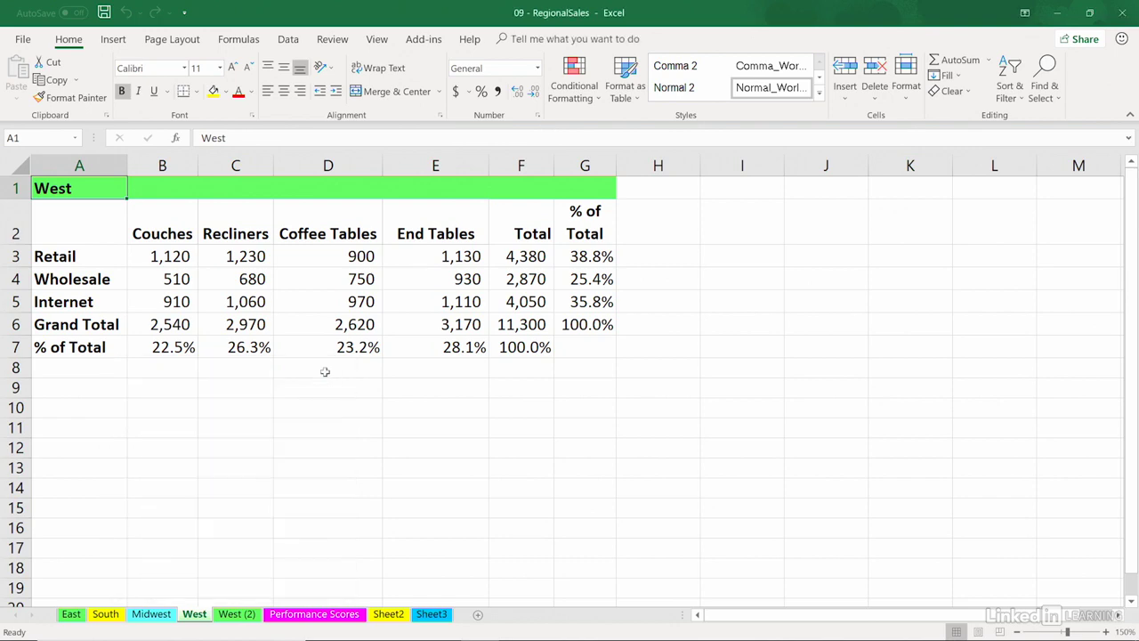
Look through the four regional worksheets and group East, South, Midwest and West together
click(71, 614)
click(105, 614)
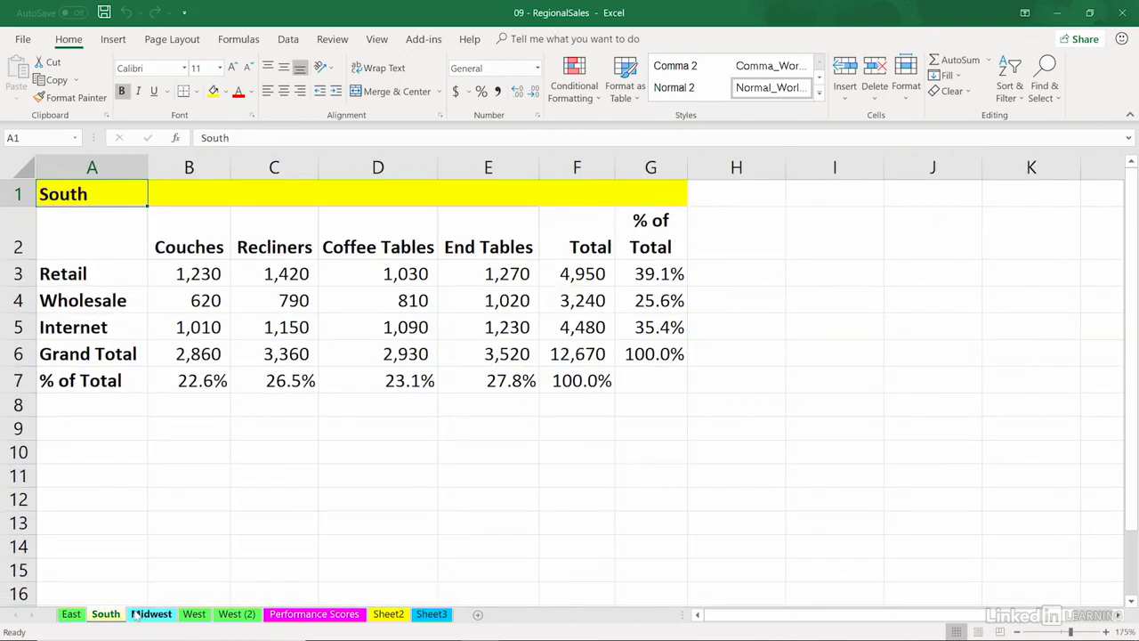
click(153, 614)
click(192, 614)
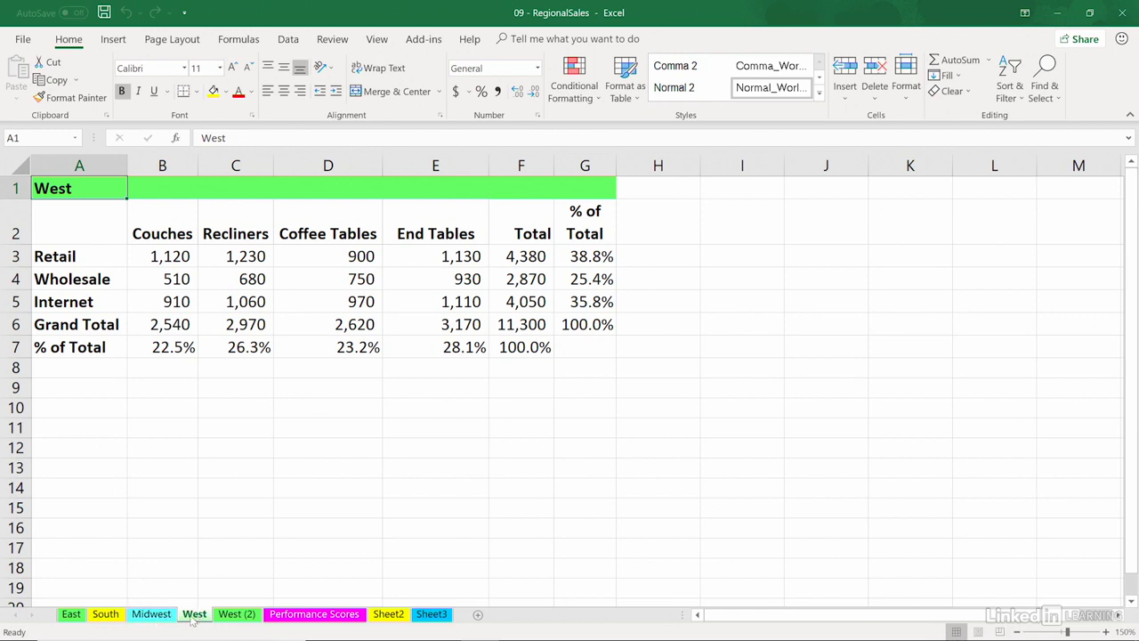
click(72, 613)
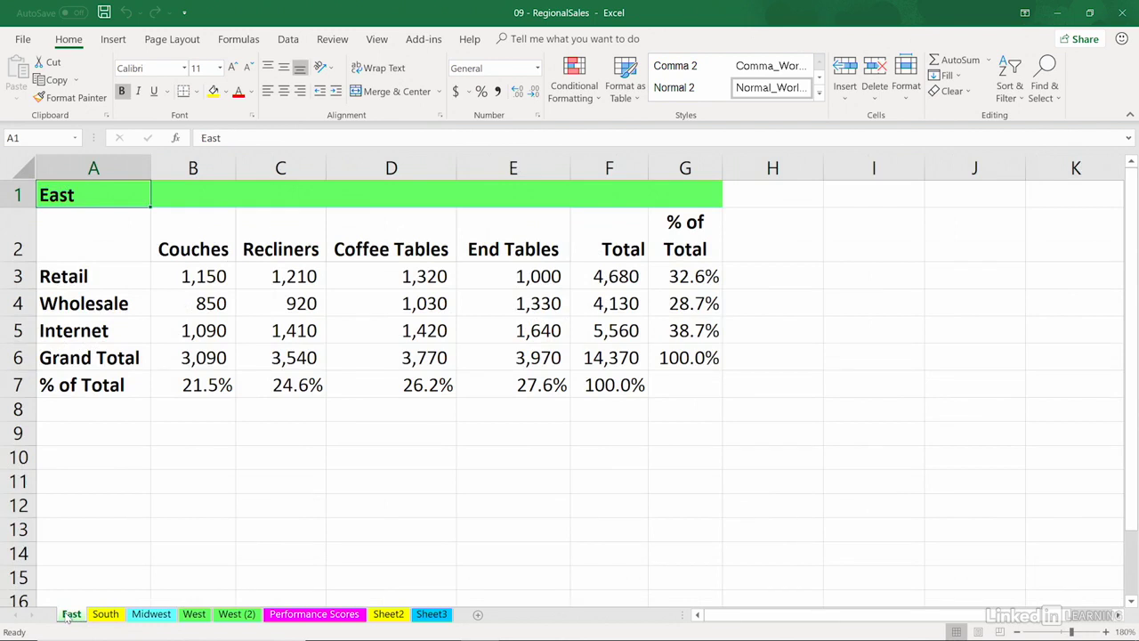
shift+click(194, 620)
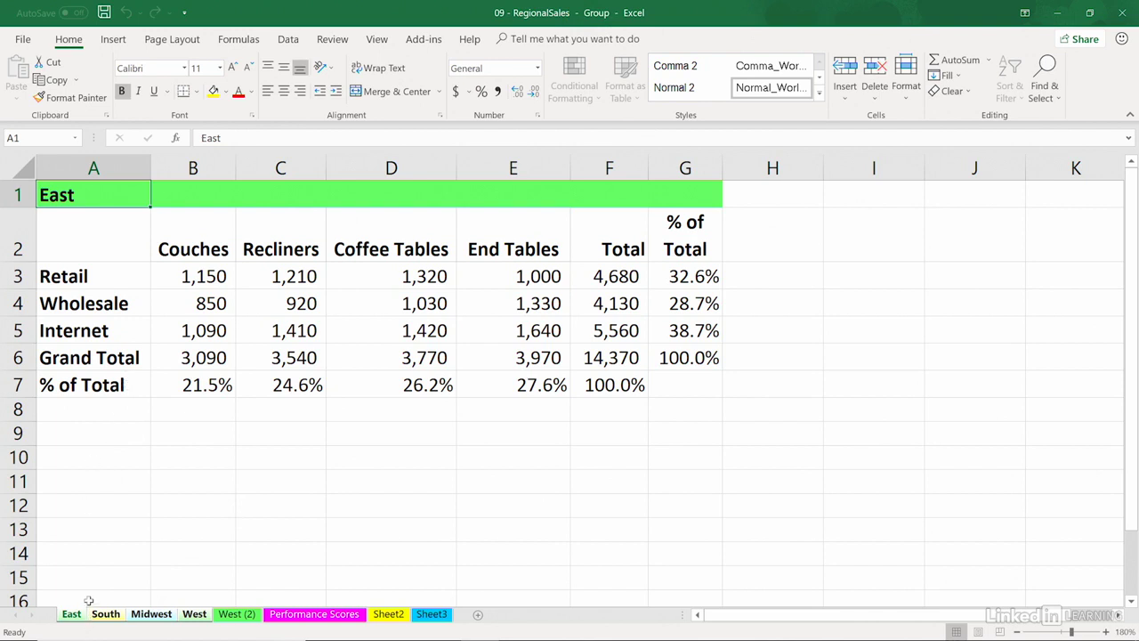
Insert a blank row above the % of Total row in the grouped sheets and check it on each regional sheet
right_click(18, 385)
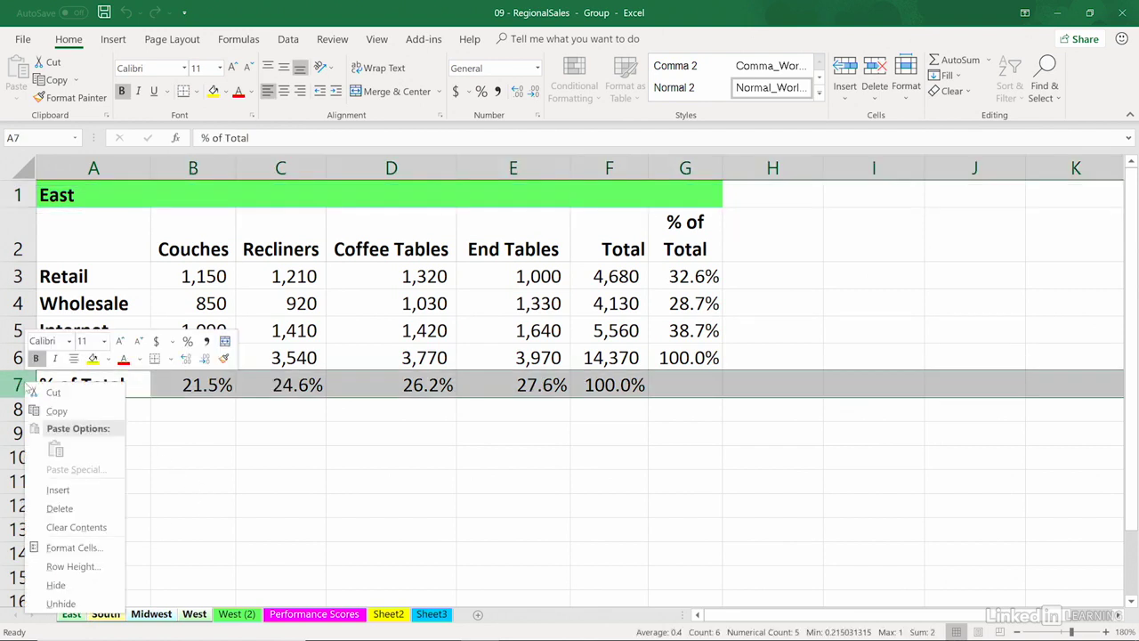
click(55, 490)
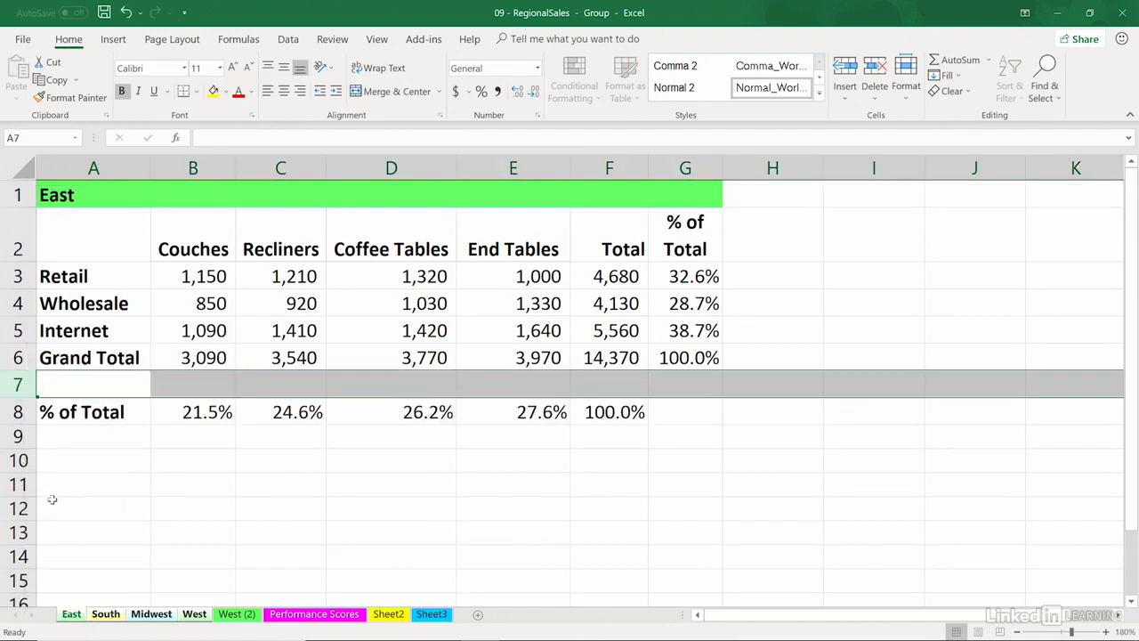
click(144, 615)
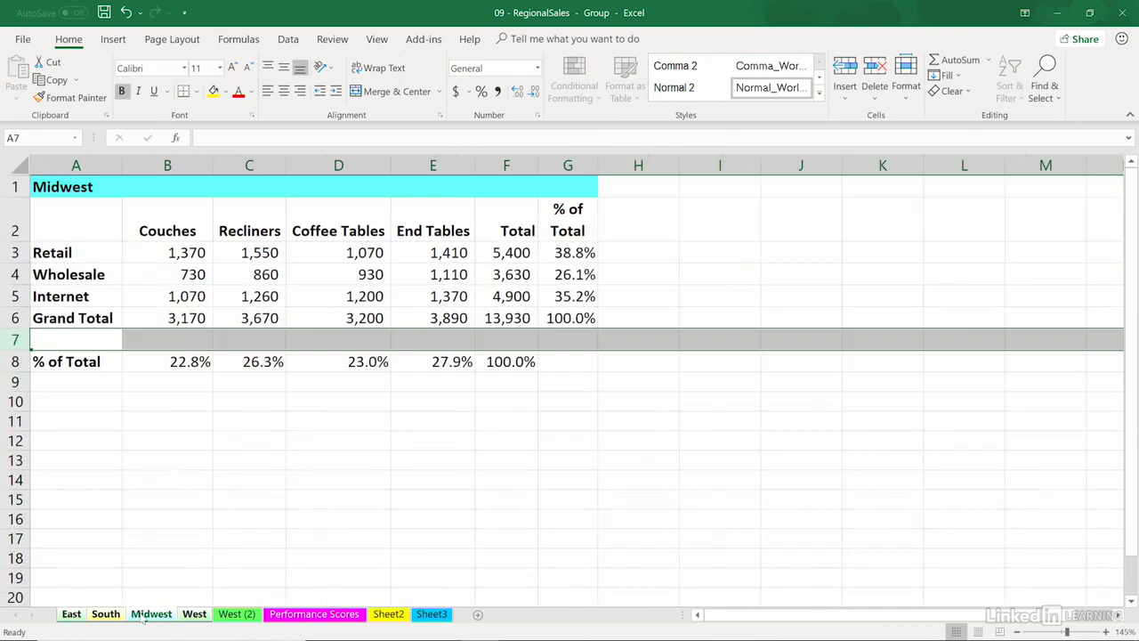
click(191, 617)
click(107, 616)
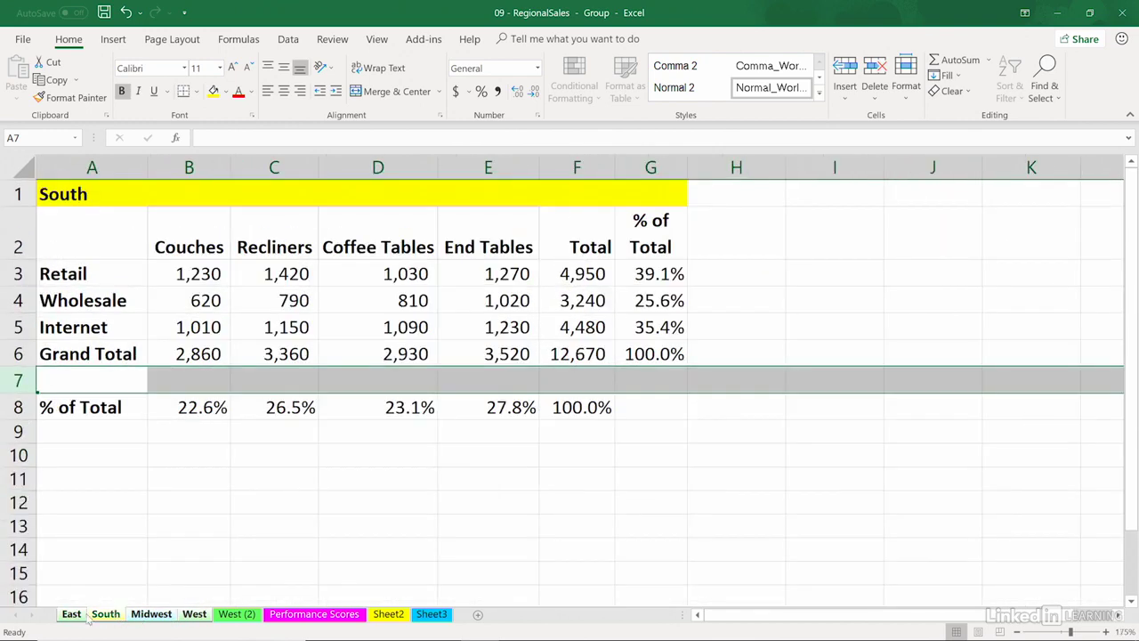
click(73, 616)
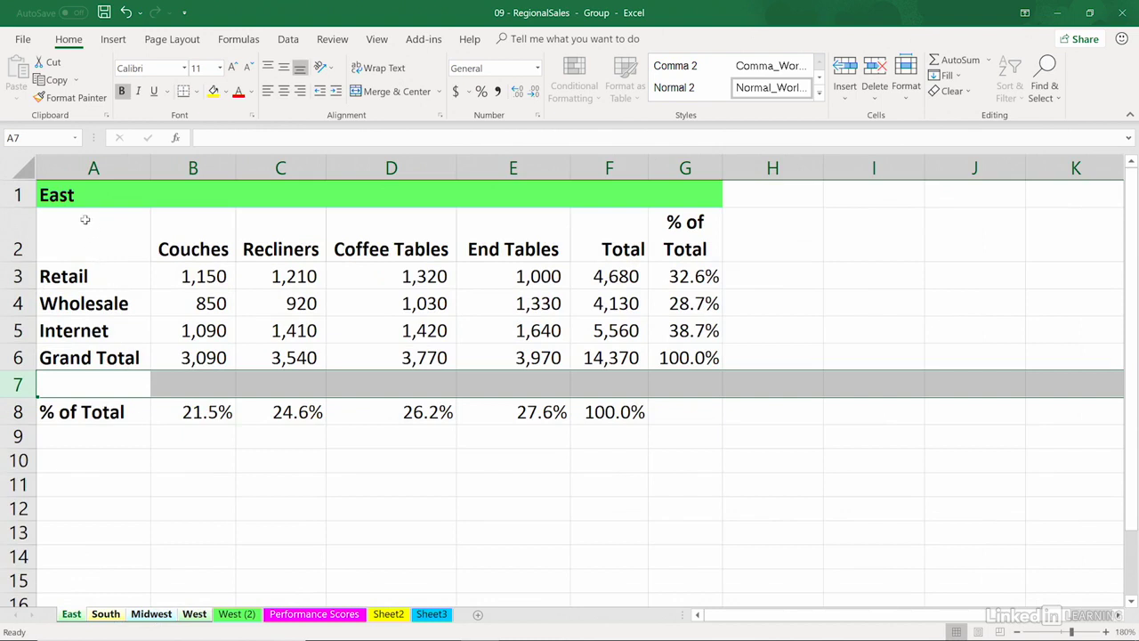
Set the grouped sheets' zoom to 201% and make B3 their active cell, checking both on South and Midwest
click(62, 196)
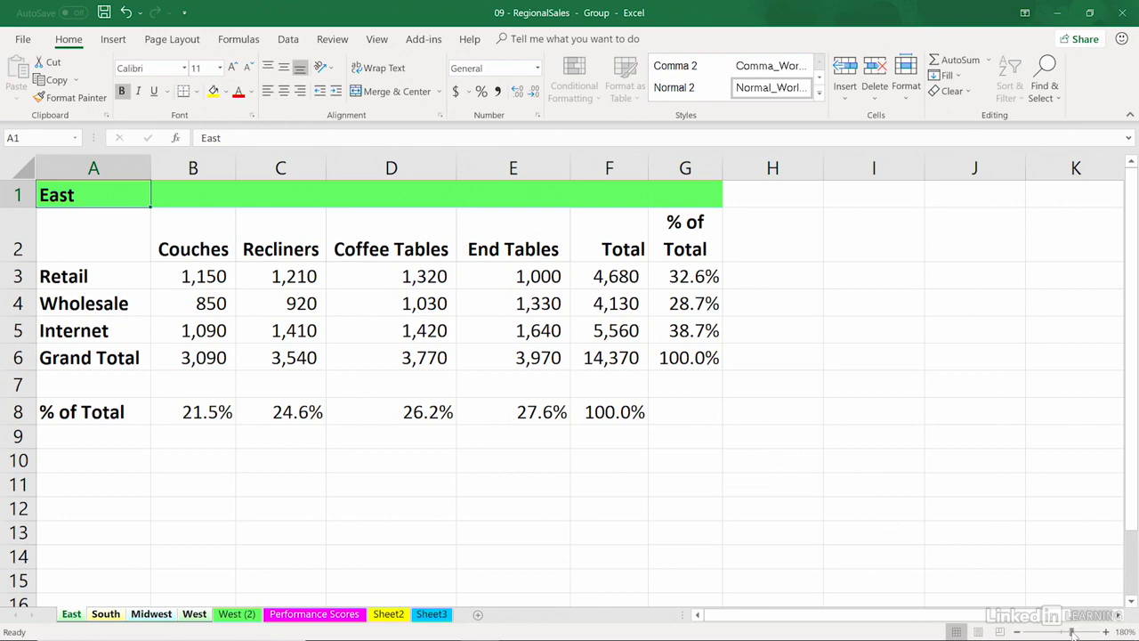
drag(1071, 632, 1075, 631)
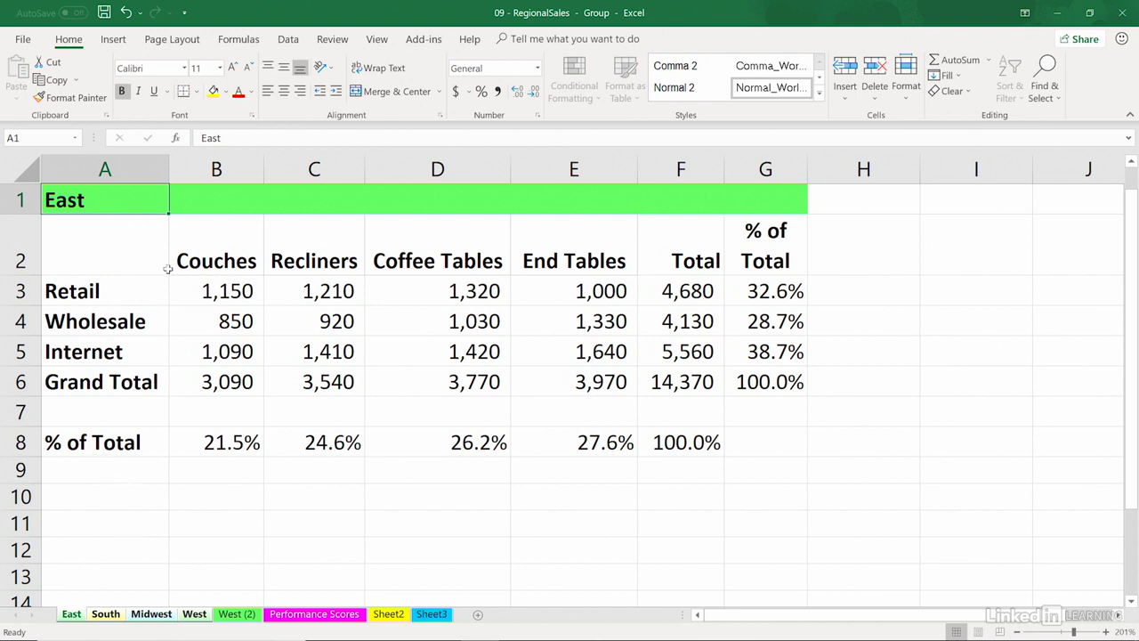
click(206, 292)
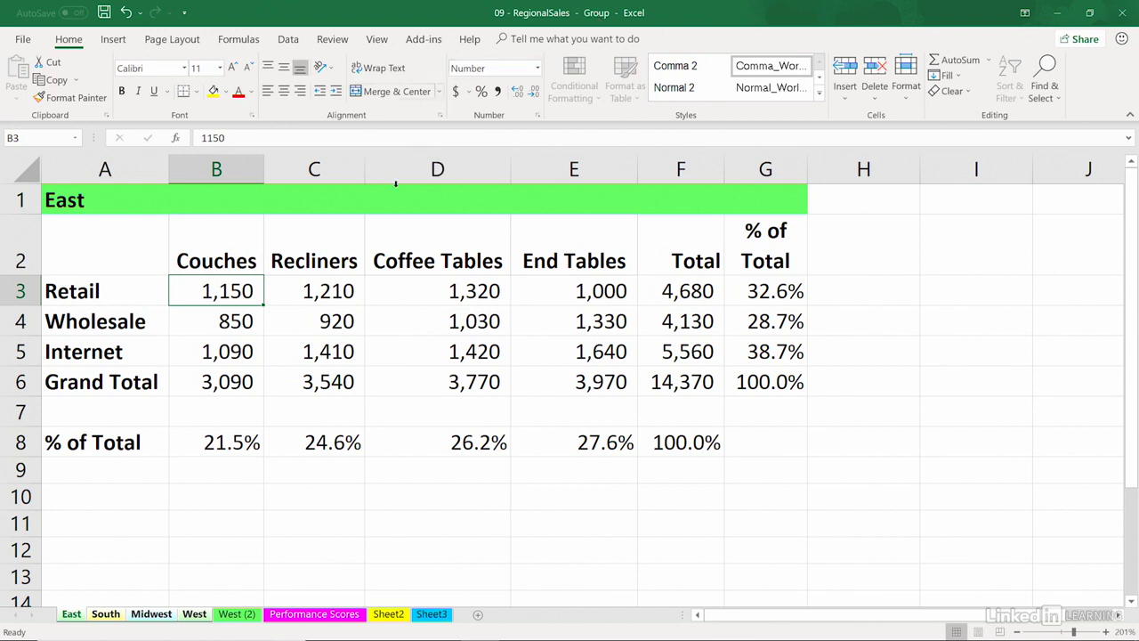
click(105, 614)
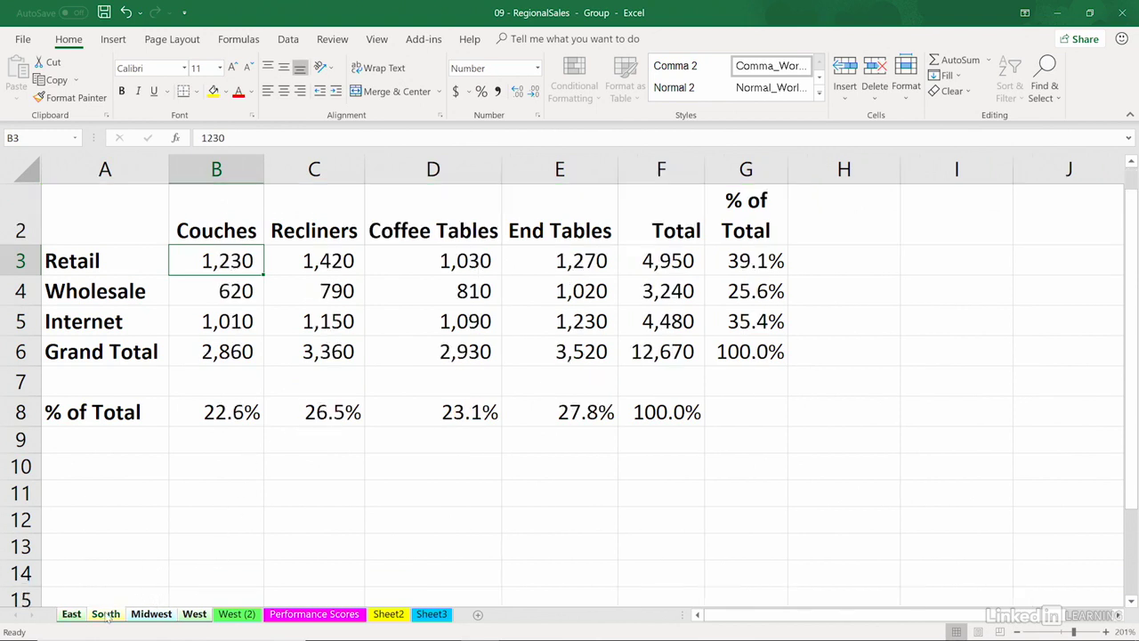
scroll(103, 561, up, 1)
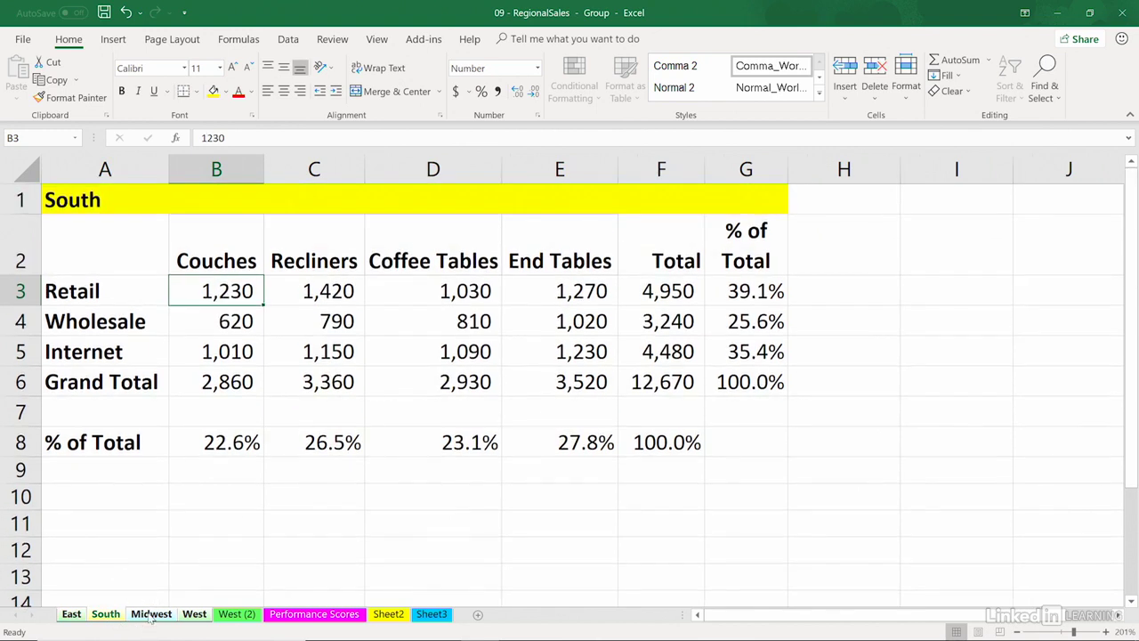
click(151, 614)
scroll(150, 597, up, 1)
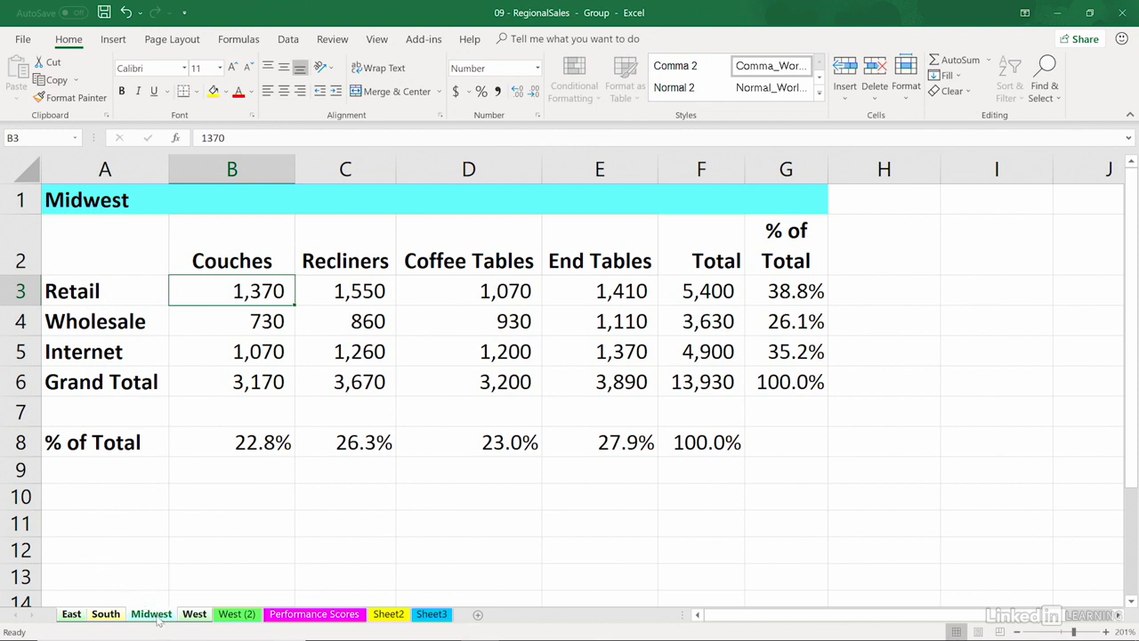
Ungroup the four regional worksheets and group only Midwest with East
right_click(158, 622)
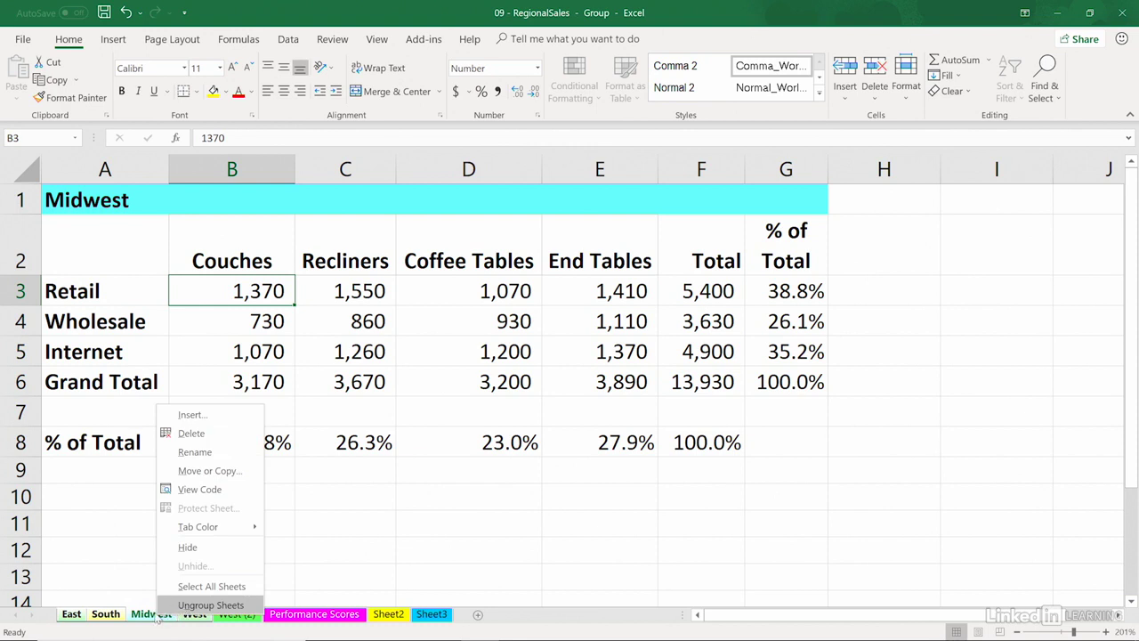
click(192, 605)
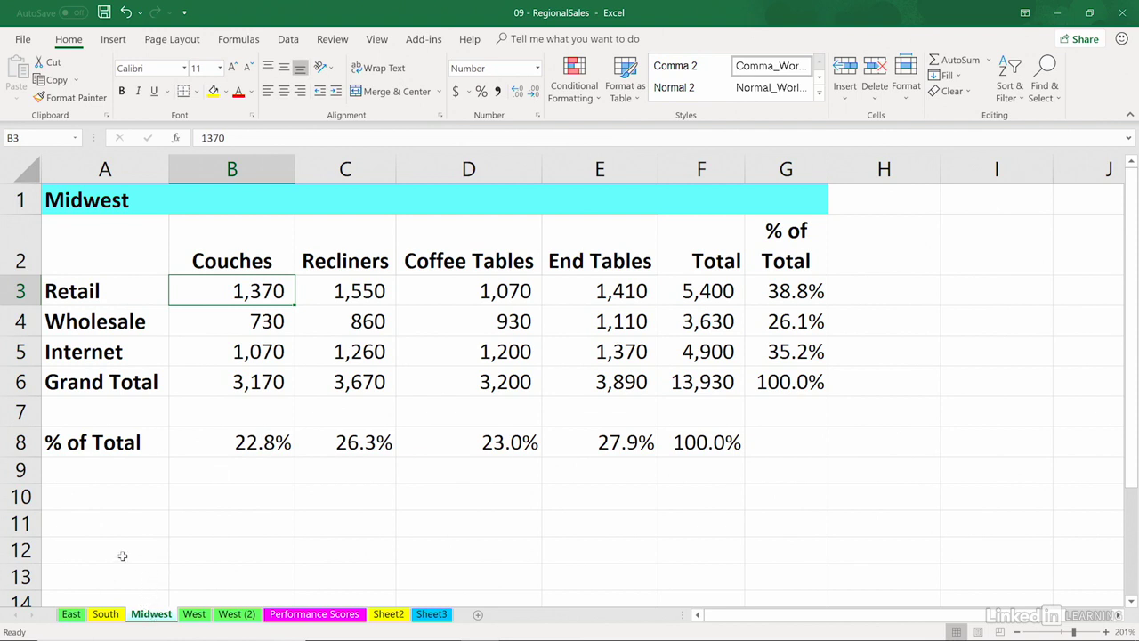
ctrl+click(71, 615)
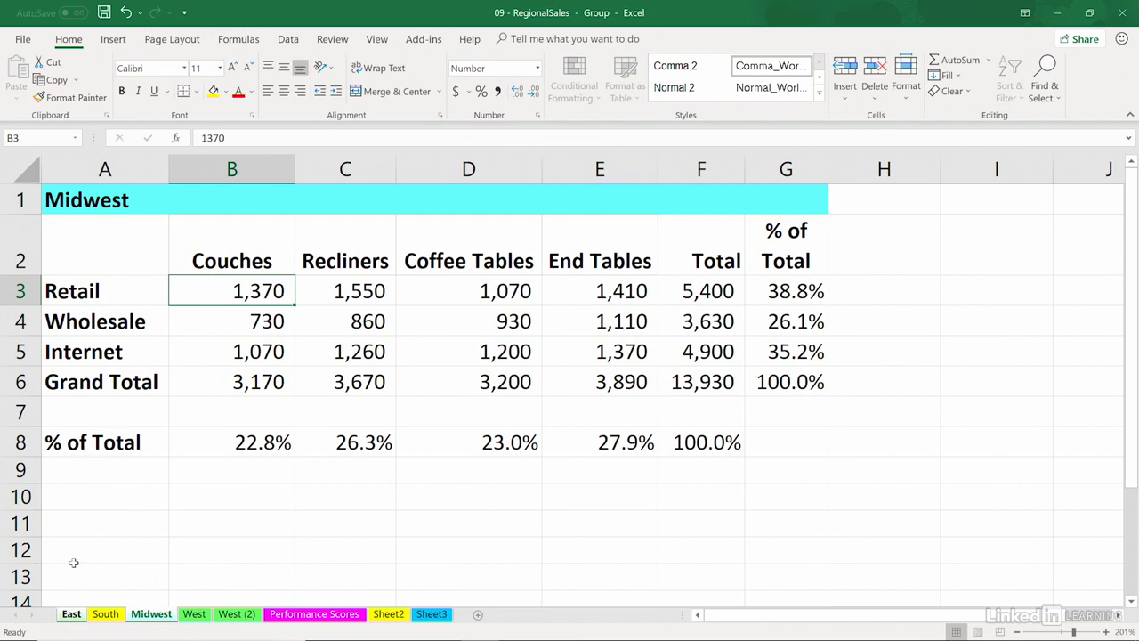
Italicize the % of Total label in A8 on the grouped East and Midwest sheets, then release the group and check South and West
click(89, 442)
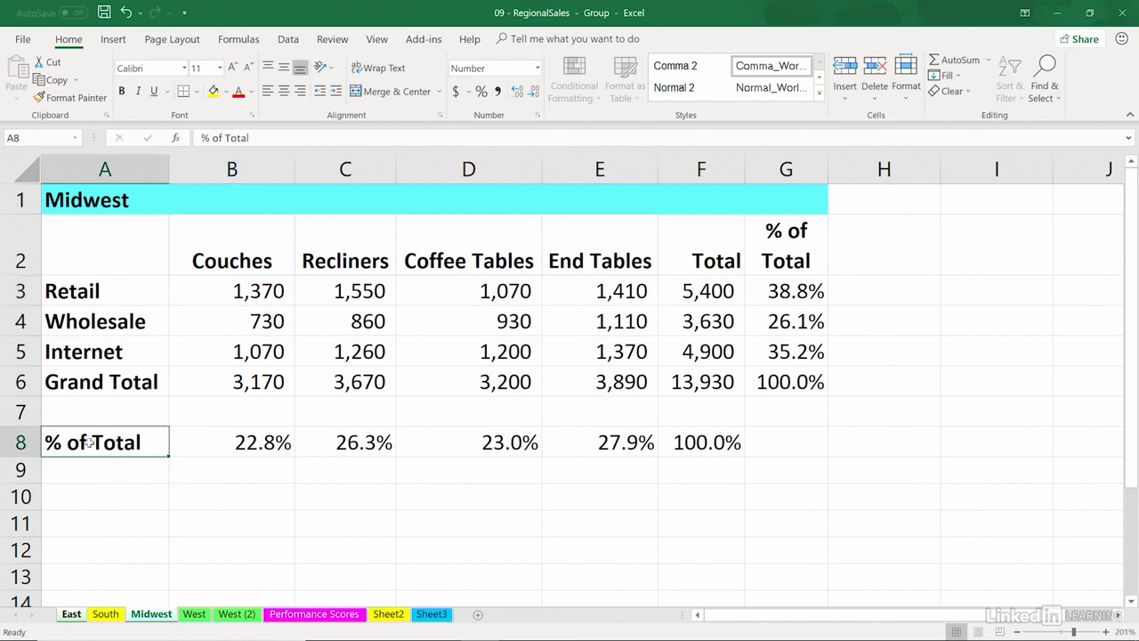
click(139, 93)
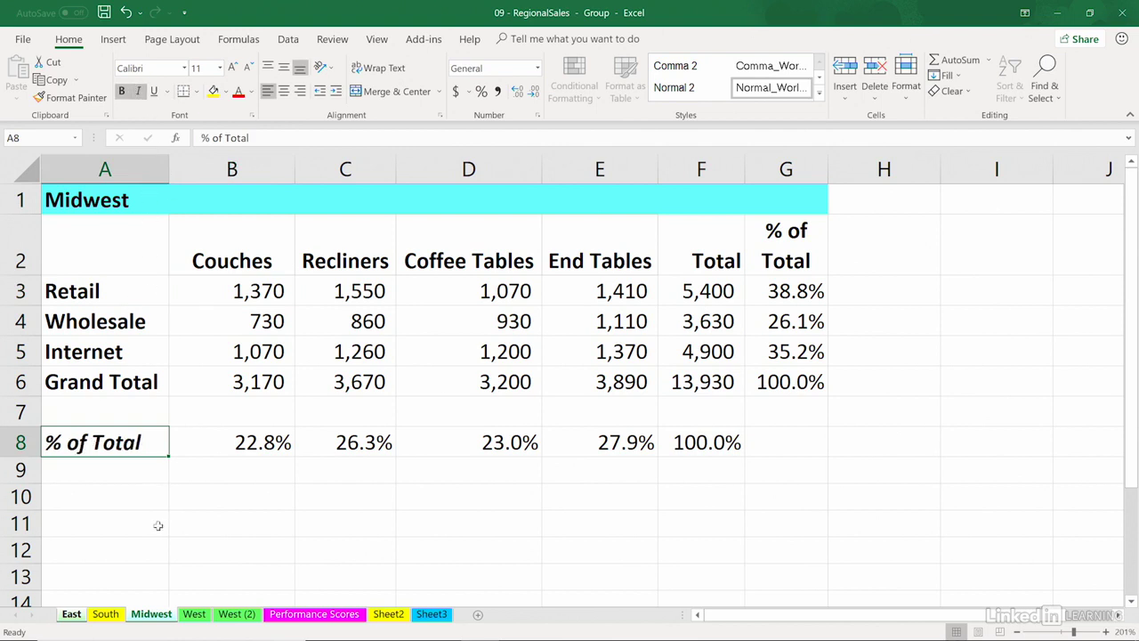
click(80, 620)
click(132, 624)
ctrl+click(106, 616)
click(106, 616)
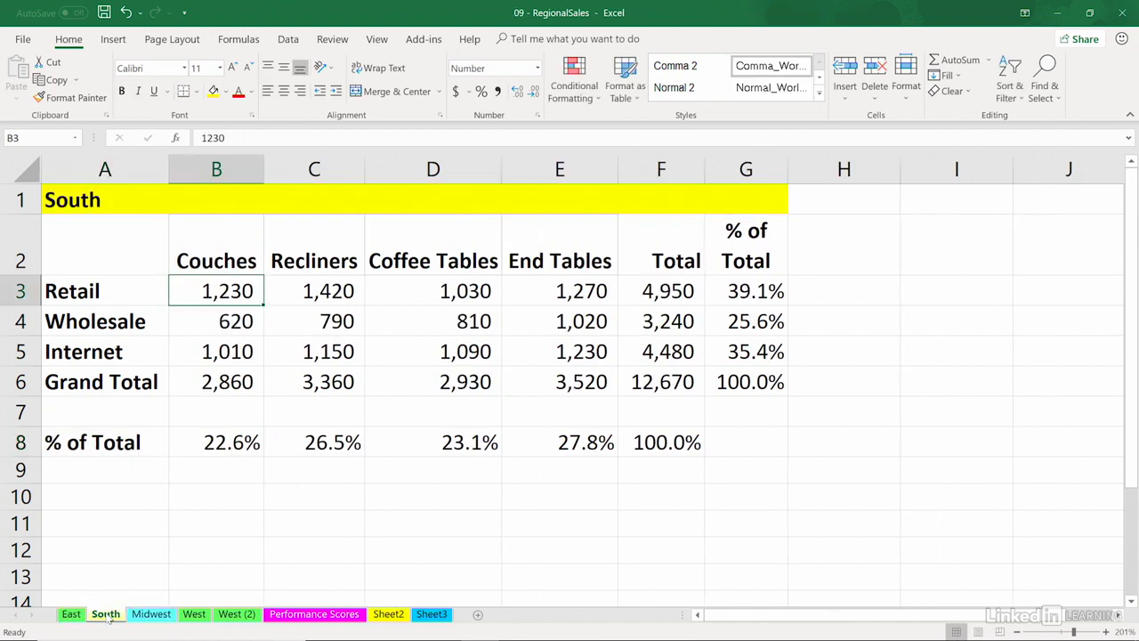
click(196, 616)
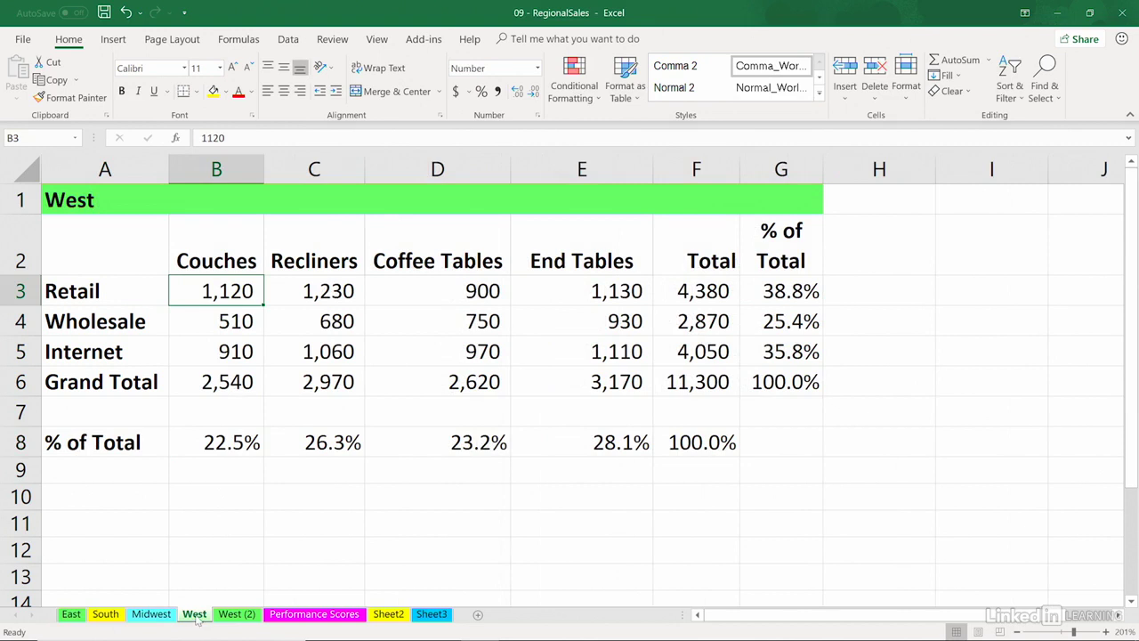